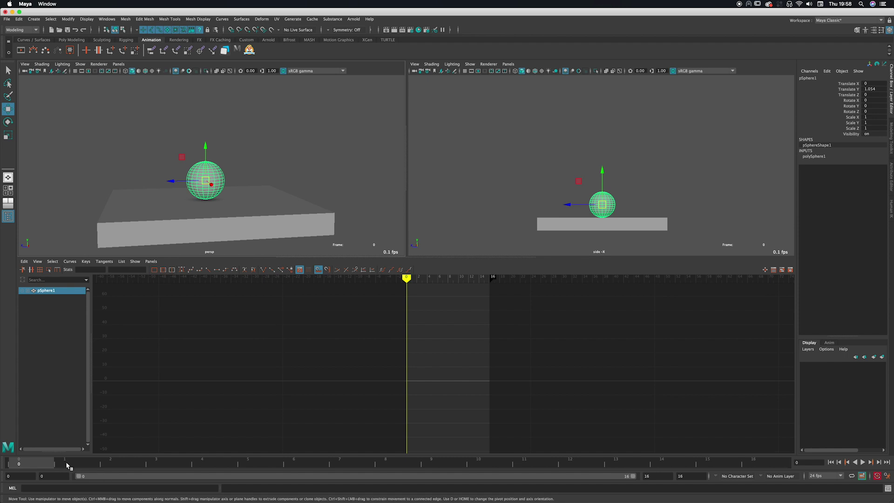
Key all channels of the sphere at frame 0 and focus the Graph Editor on the new keys
key(s)
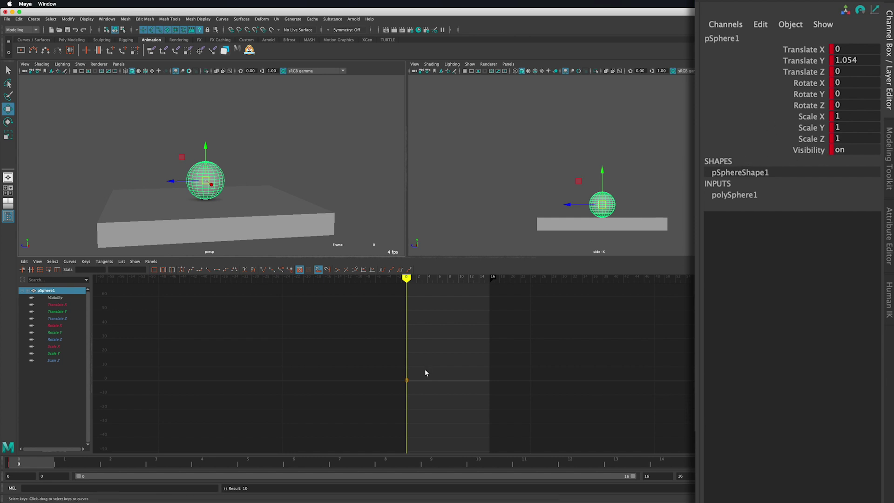
drag(424, 370, 393, 395)
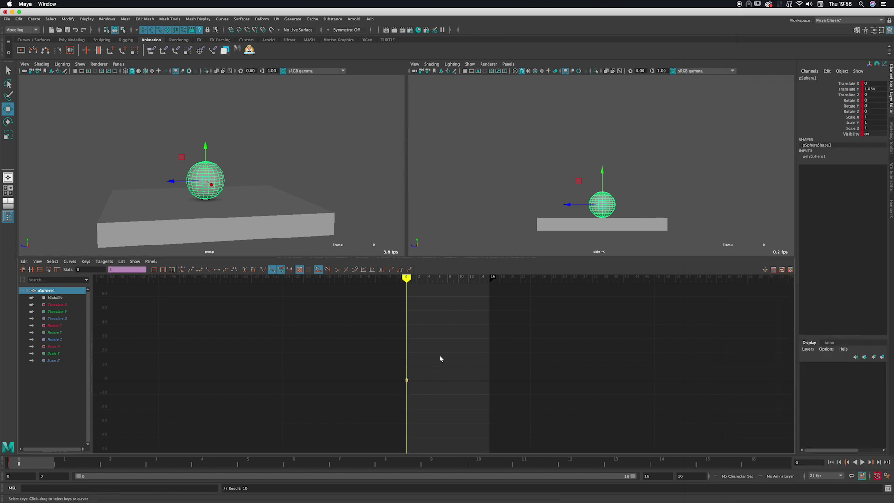
key(f)
click(456, 330)
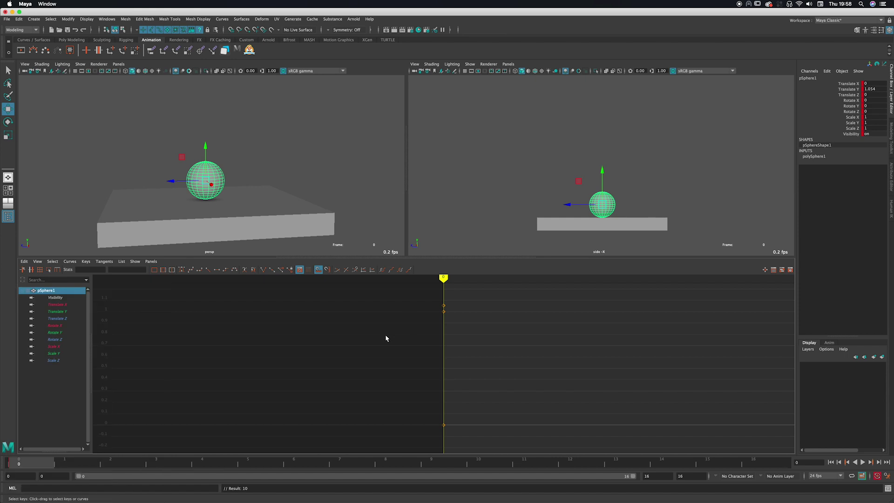
Key all channels of the sphere at frames 8 and 16 and fit all its curves in the Graph Editor
click(399, 463)
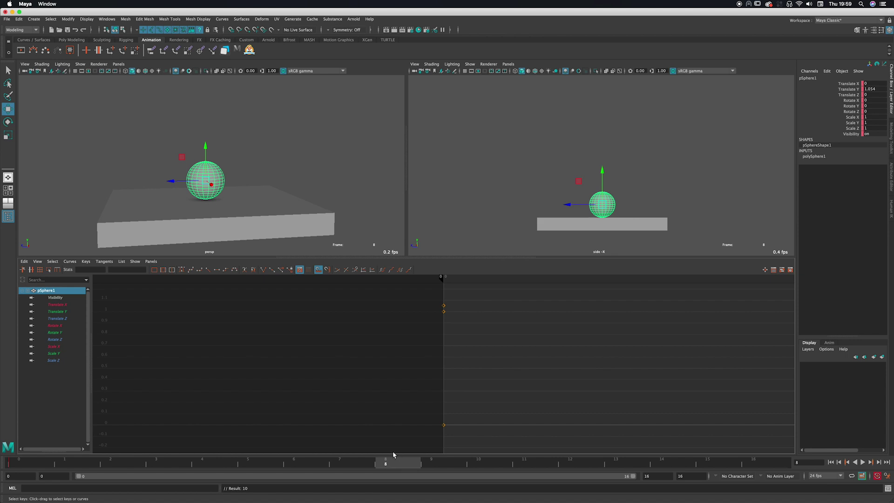
key(s)
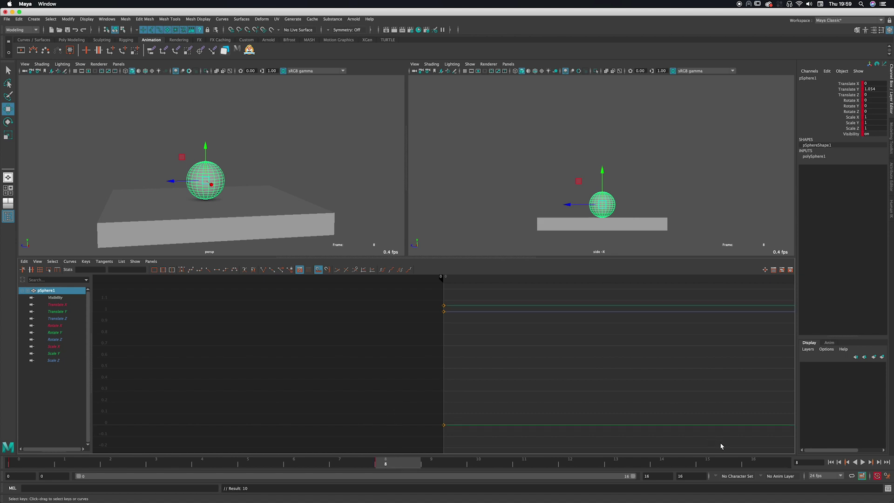
click(765, 462)
key(s)
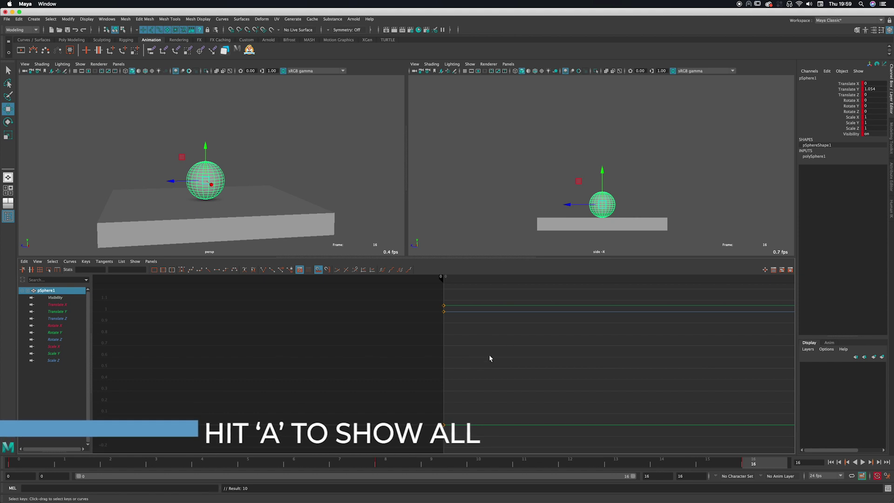
key(a)
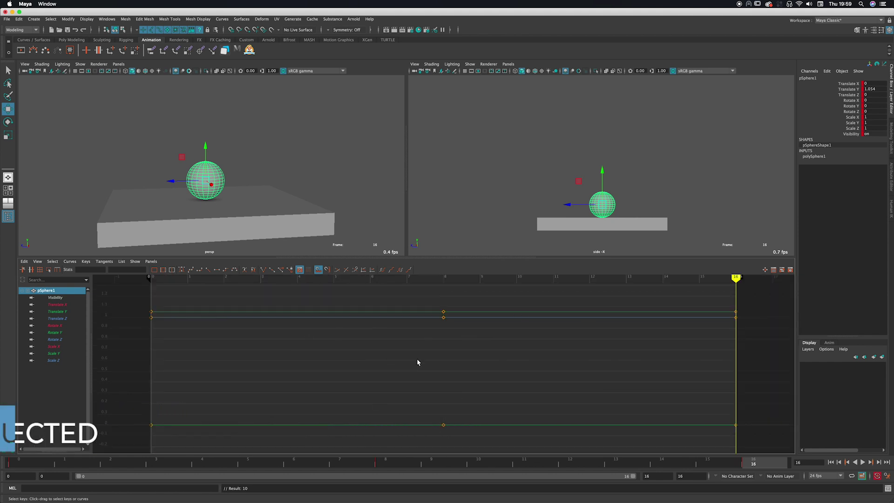
Focus the Graph Editor on the upper keys at frame 8, then clear the selection and show all curves again
drag(457, 326, 429, 302)
key(f)
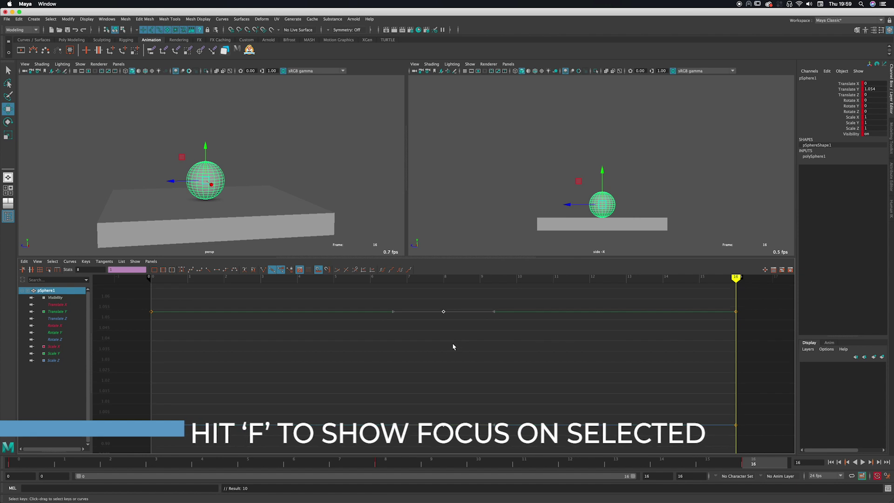
click(470, 340)
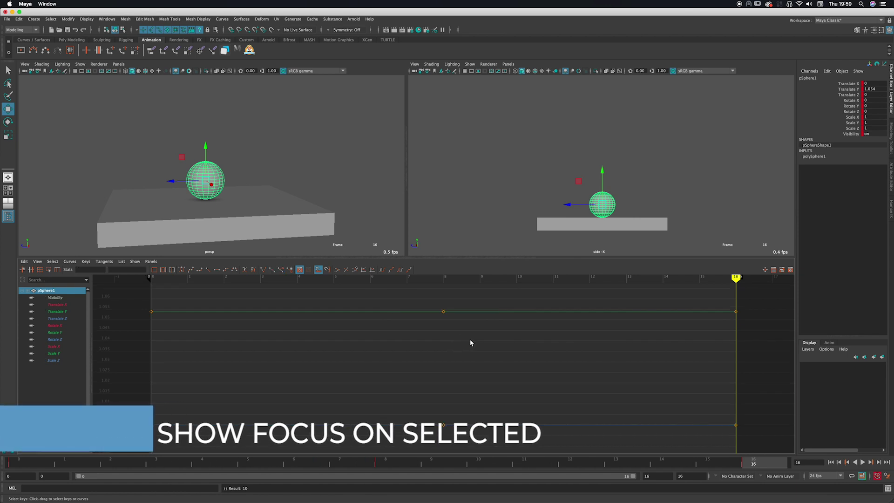
key(a)
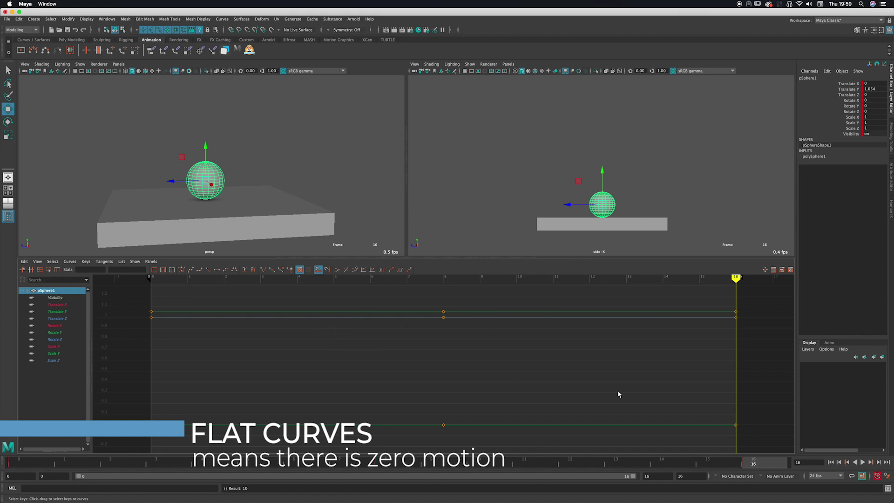
Play back the sphere's animation to check its motion, then stop playback
click(862, 462)
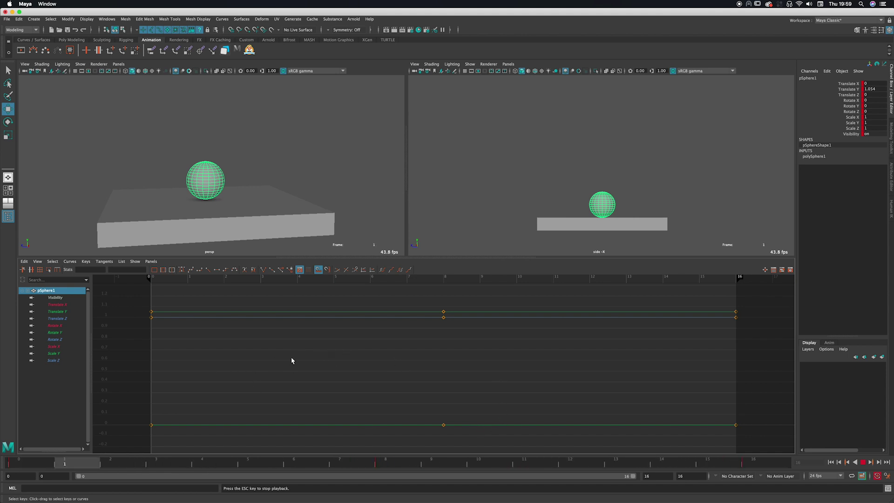
key(Escape)
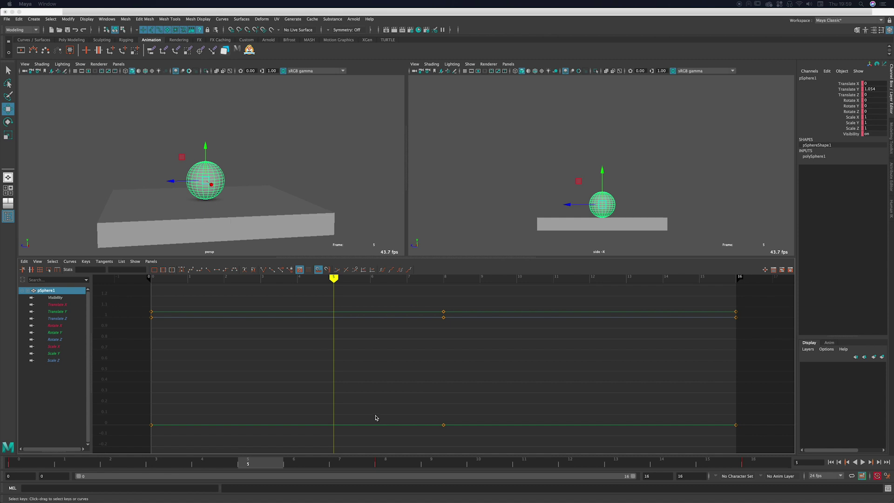
Isolate the sphere's Translate Y curve and raise its frame 8 key to a value of about 1.34
click(67, 312)
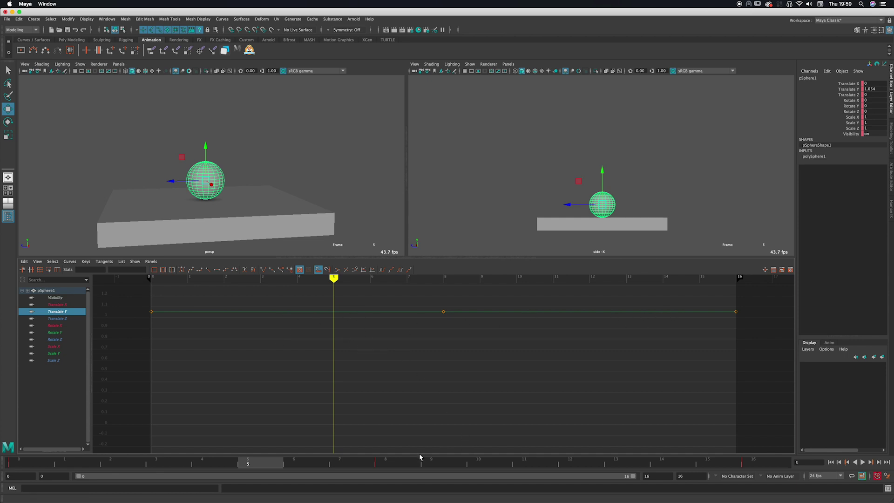
key(period)
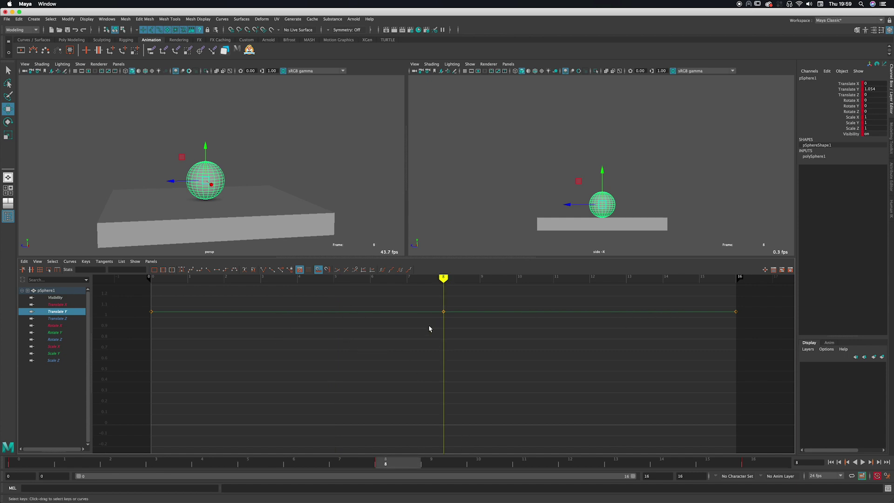
drag(463, 351, 423, 300)
key(f)
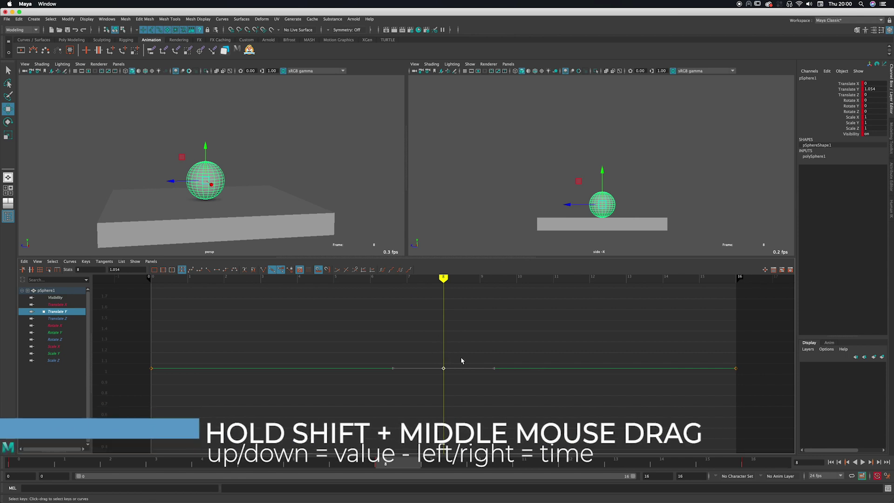
shift+middle_drag(459, 389, 433, 383)
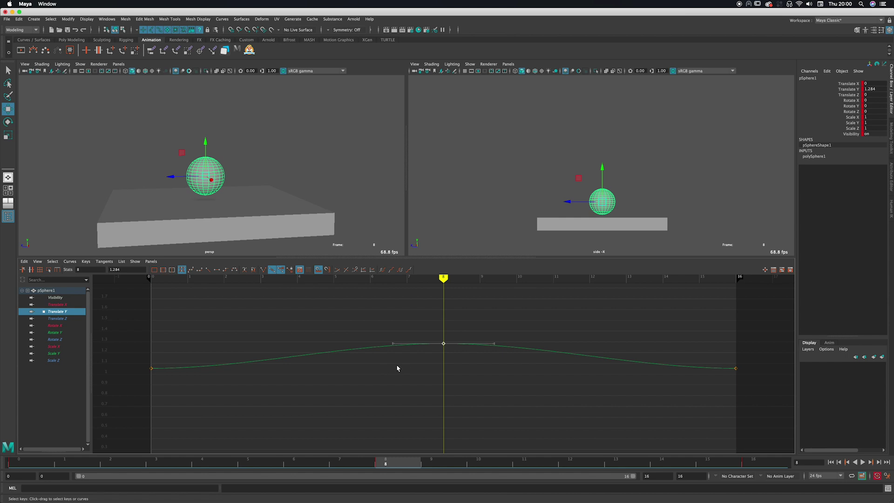
key(super+z)
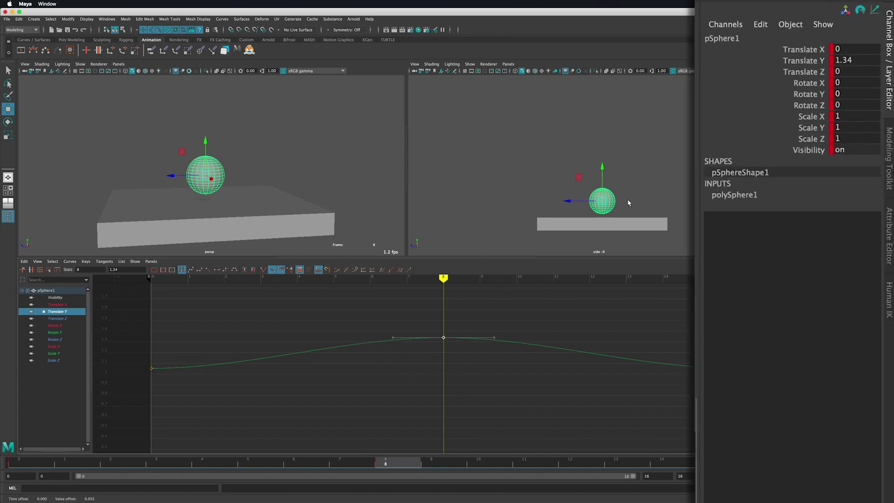
shift+middle_drag(471, 388, 483, 365)
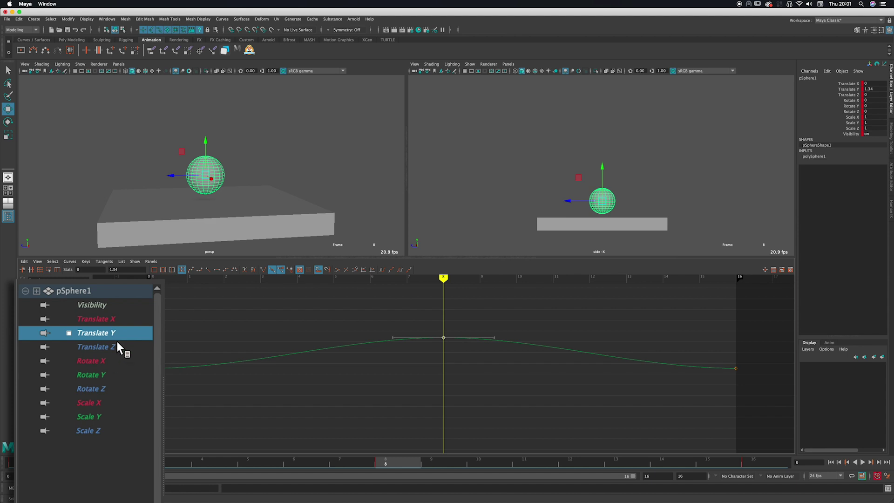
Isolate the sphere's Translate X curve and raise its frame 8 key to a value of about 0.41
click(110, 320)
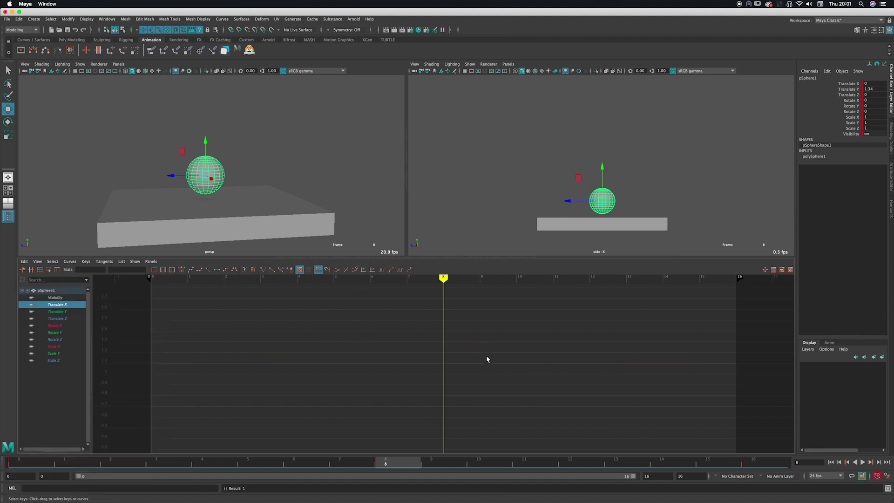
key(f)
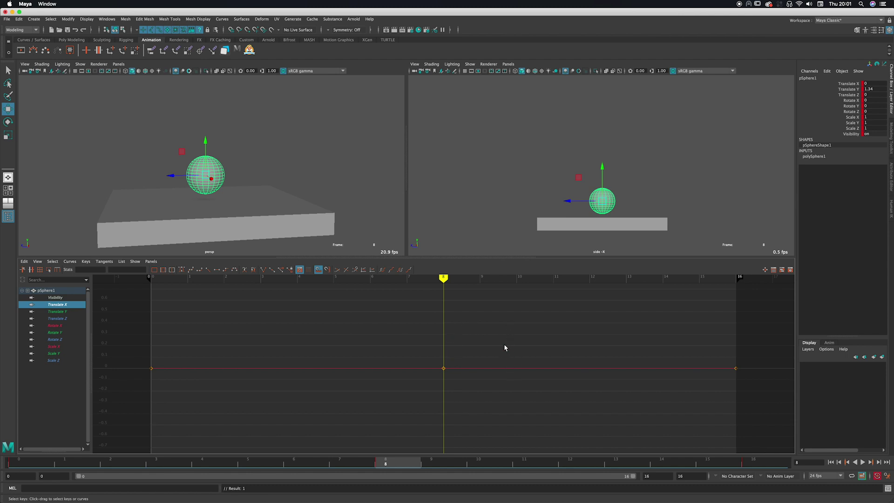
drag(504, 349, 413, 409)
shift+middle_drag(443, 413, 428, 354)
alt+drag(186, 225, 305, 239)
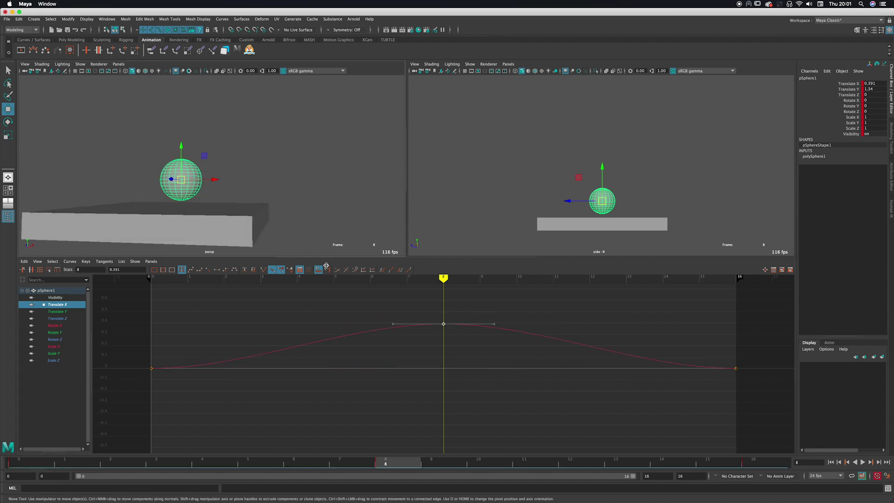
shift+middle_drag(447, 345, 397, 368)
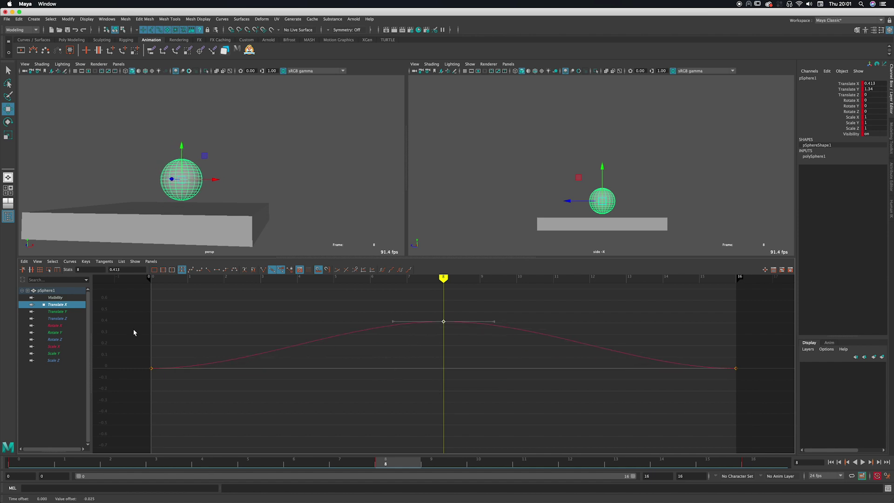
Isolate the sphere's Scale X curve and raise its frame 8 key to a value of about 1.63
click(69, 346)
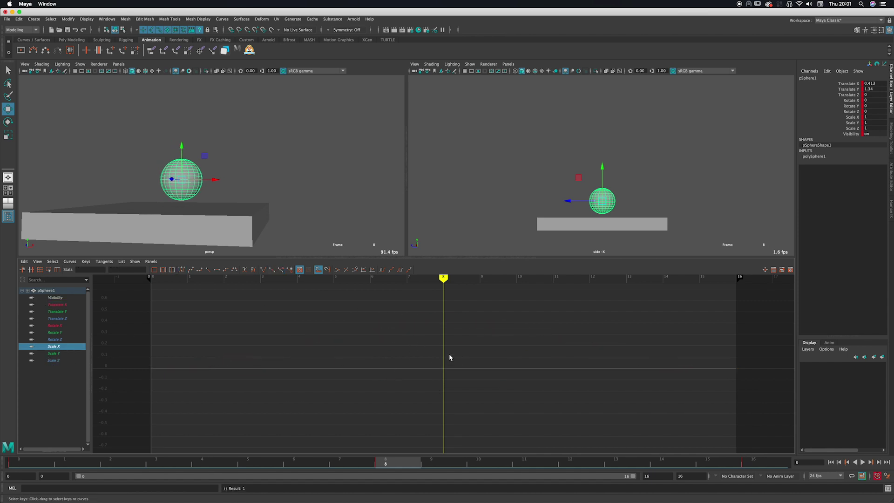
key(f)
drag(402, 340, 449, 401)
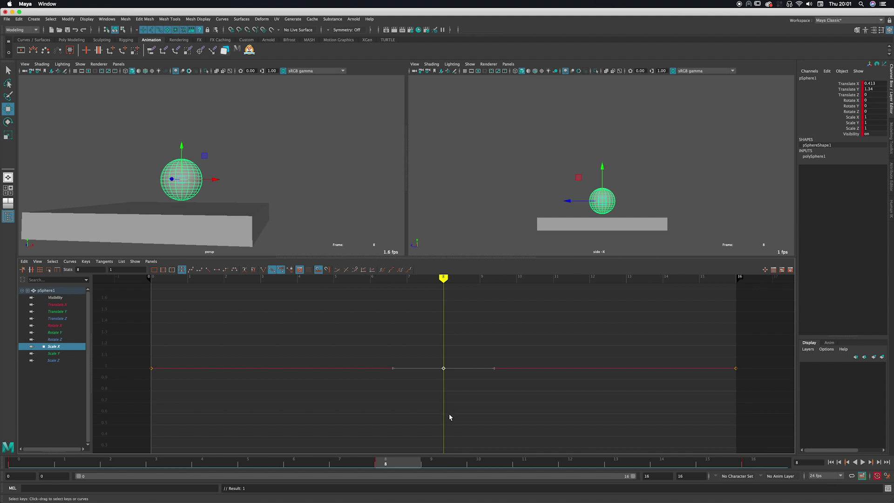
shift+middle_drag(449, 413, 429, 351)
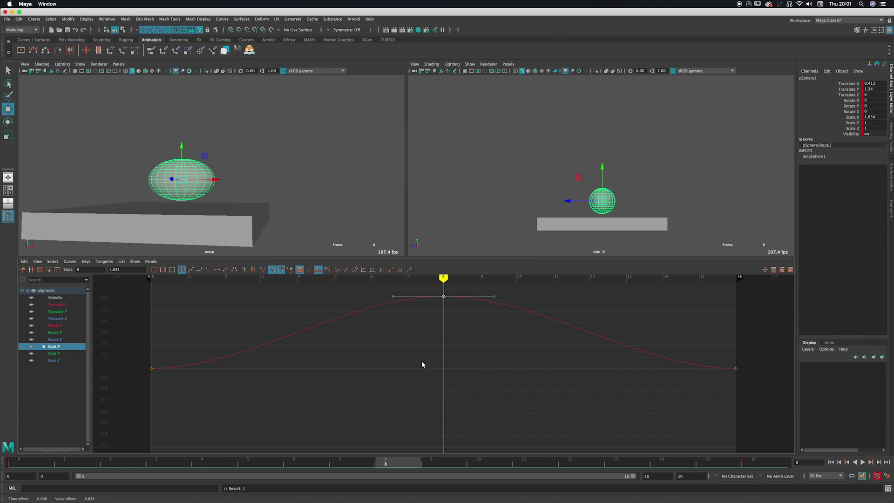